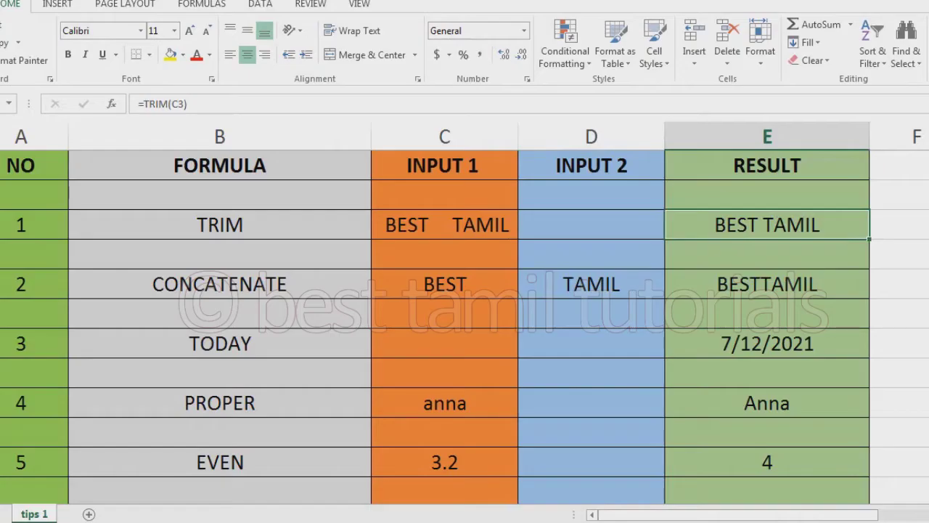
Check the spaced text in C3, then re-enter =TRIM(C3) in E3 so it returns BEST TAMIL.
click(899, 224)
key(Left)
key(Left)
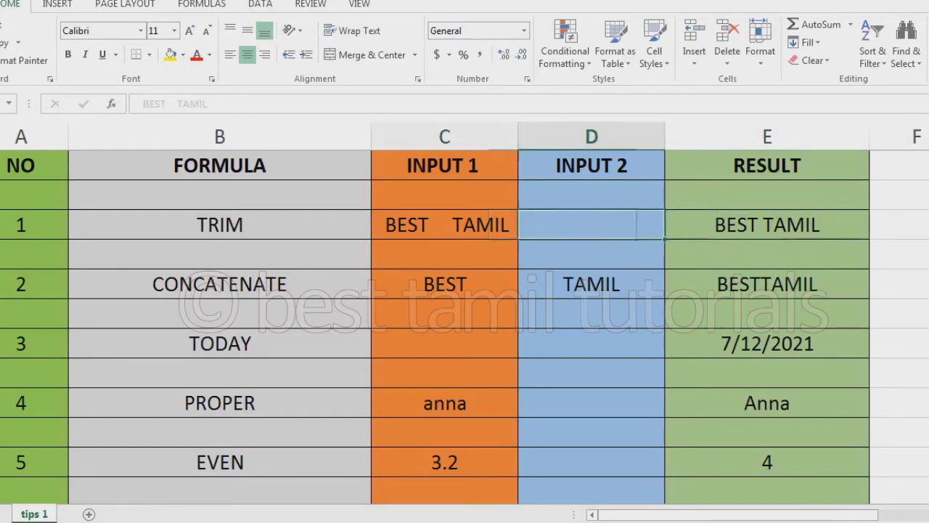
key(Left)
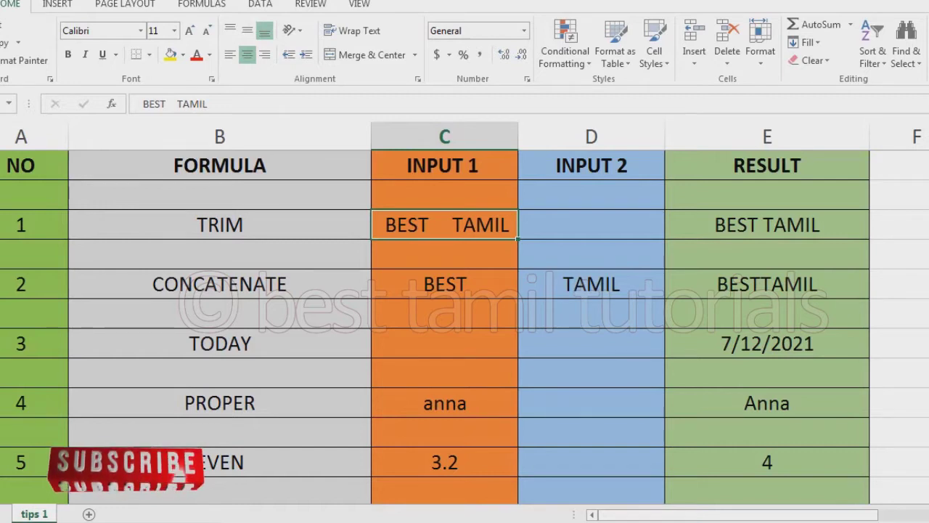
key(Right)
key(Right)
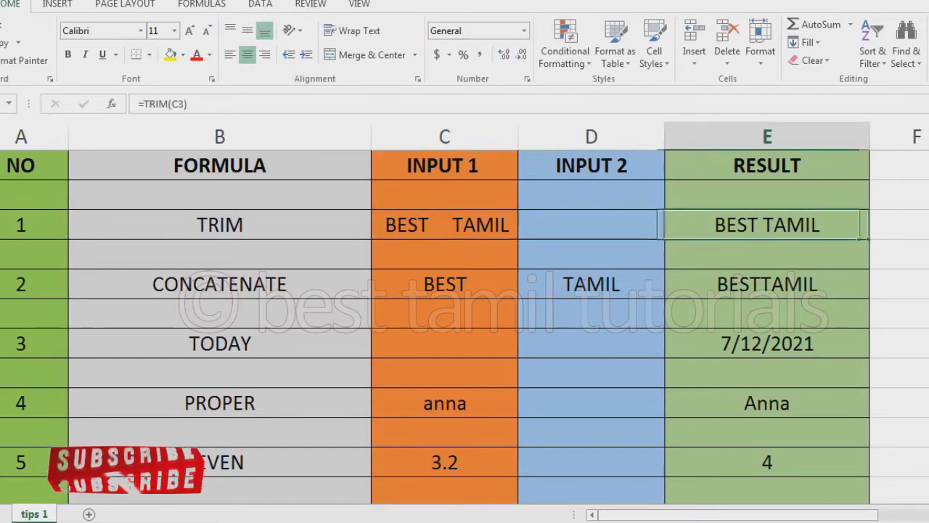
key(F2)
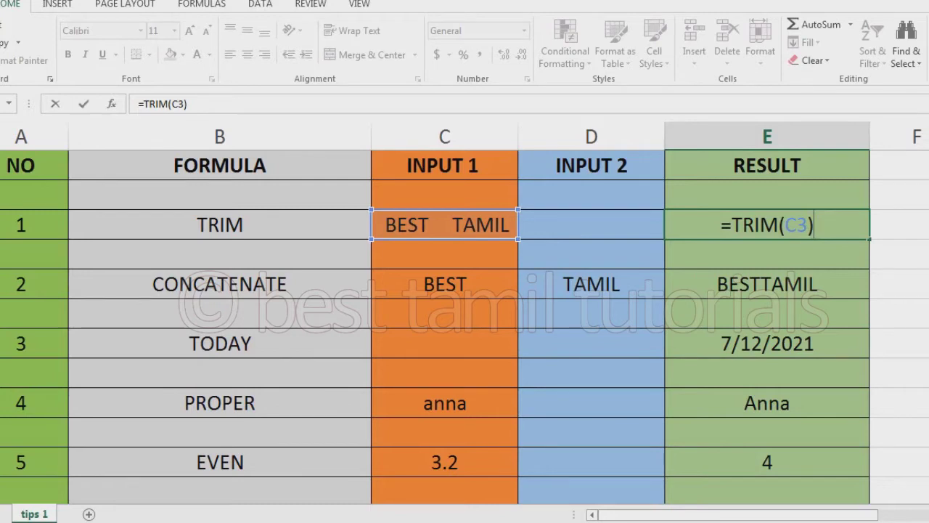
key(Return)
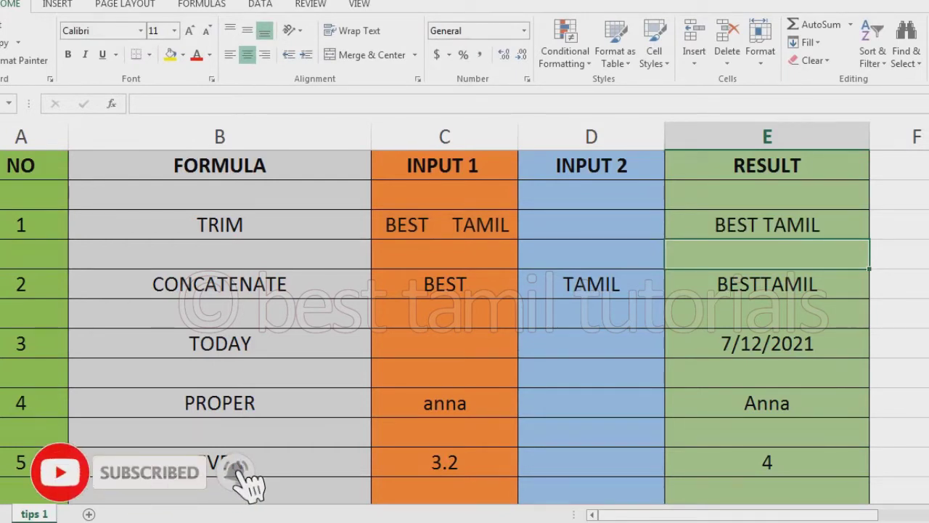
key(Left)
key(Left)
Re-enter =CONCATENATE(C5,D5) in E5 so it joins BEST and TAMIL into BESTTAMIL.
key(Down)
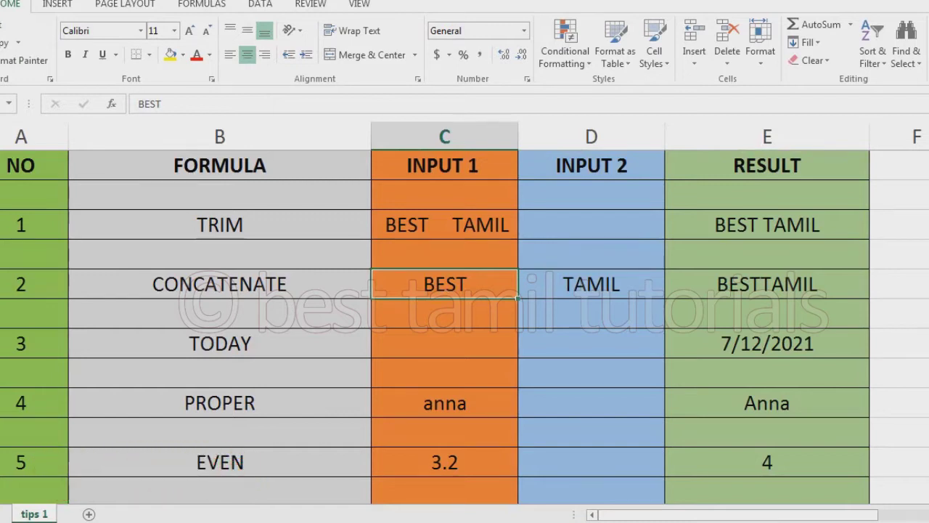
key(Right)
key(Right)
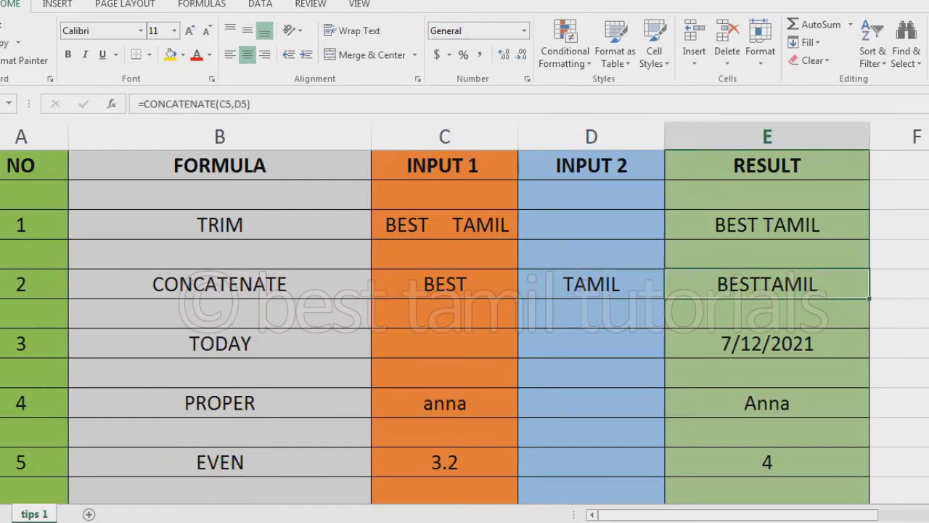
key(F2)
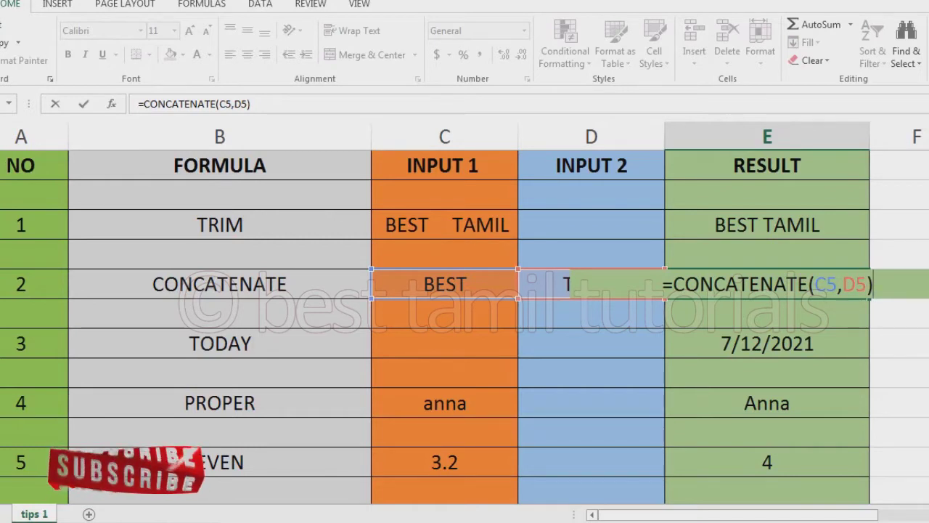
key(Return)
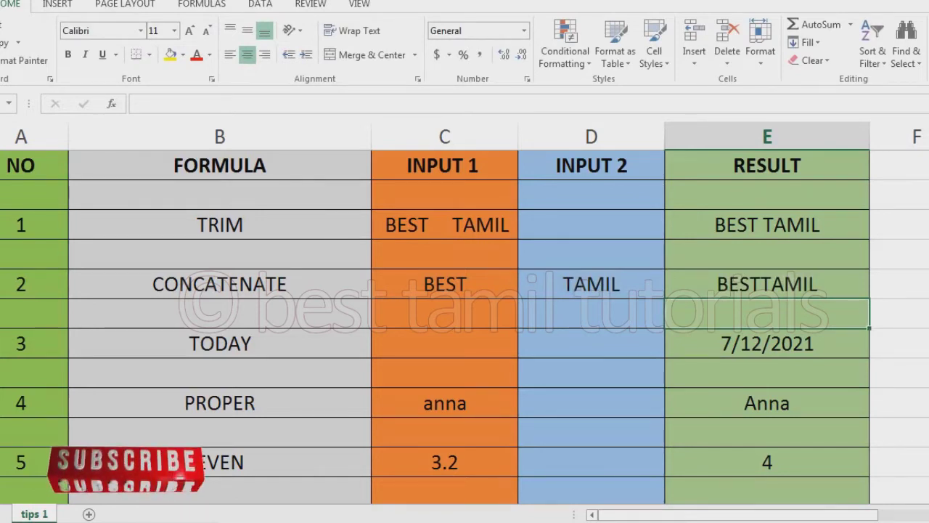
click(767, 343)
Re-commit =TODAY() so the cell shows the current date, 7/12/2021.
key(F2)
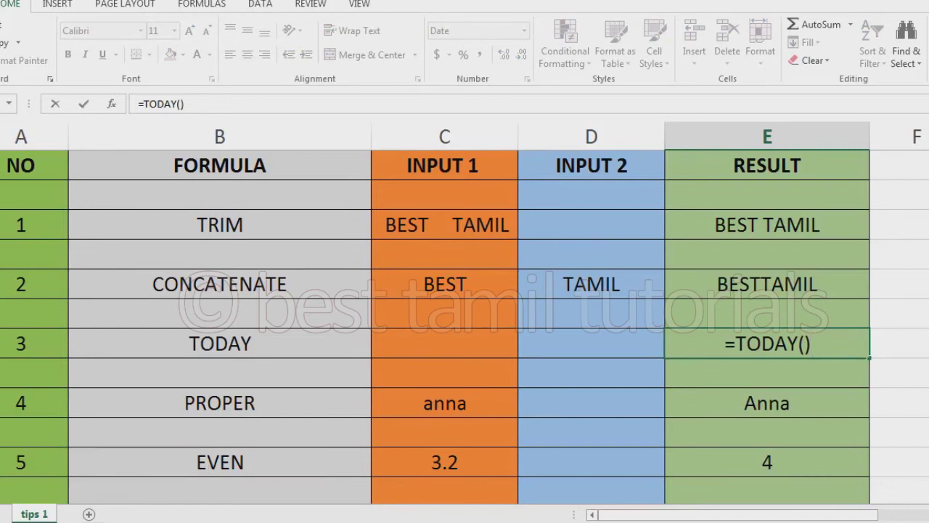
key(Return)
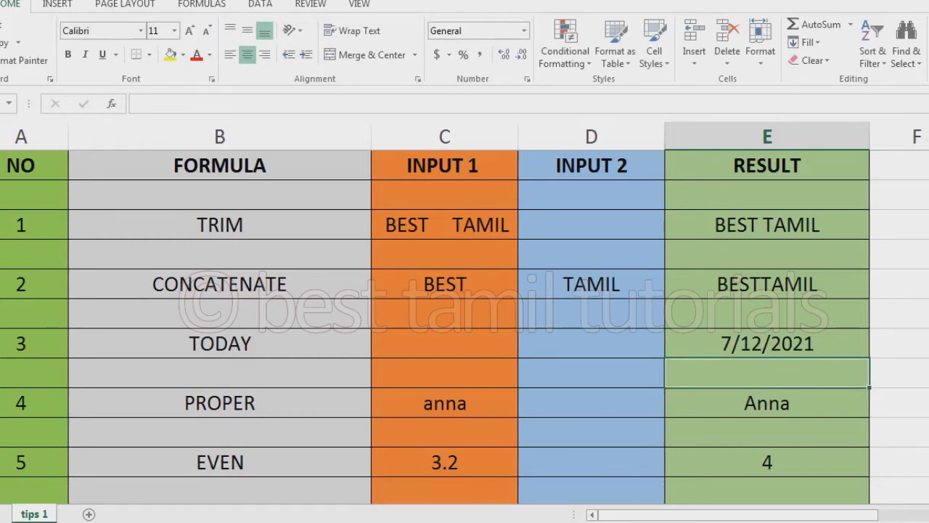
Re-enter =PROPER(C9) in E9 so lowercase anna becomes Anna.
click(767, 343)
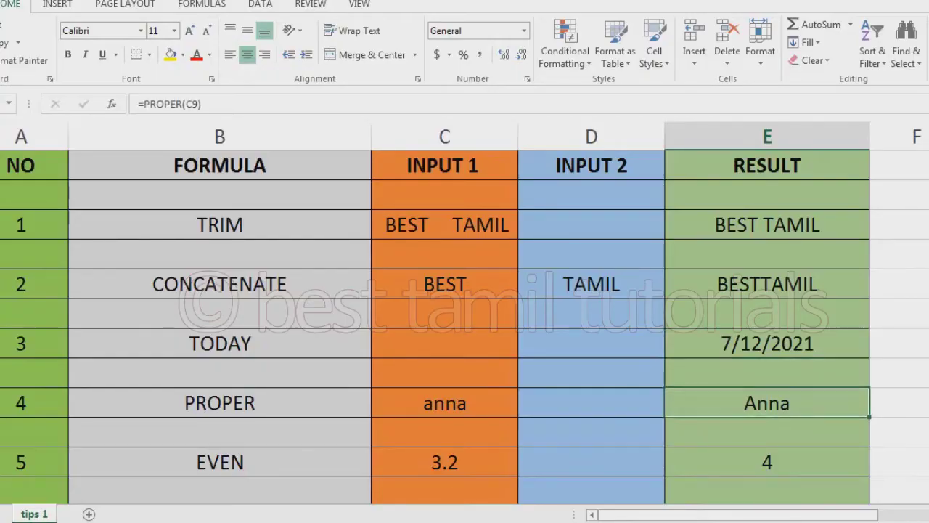
key(Left)
key(Left)
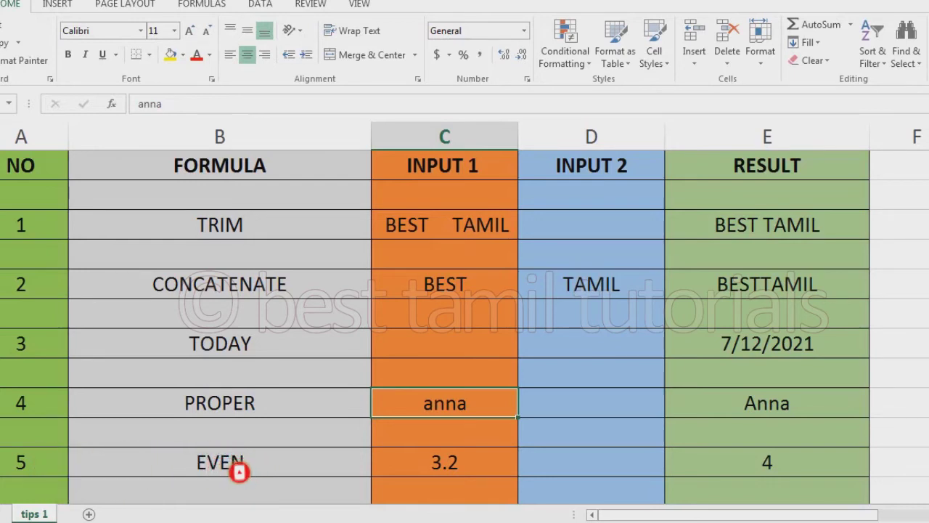
click(588, 403)
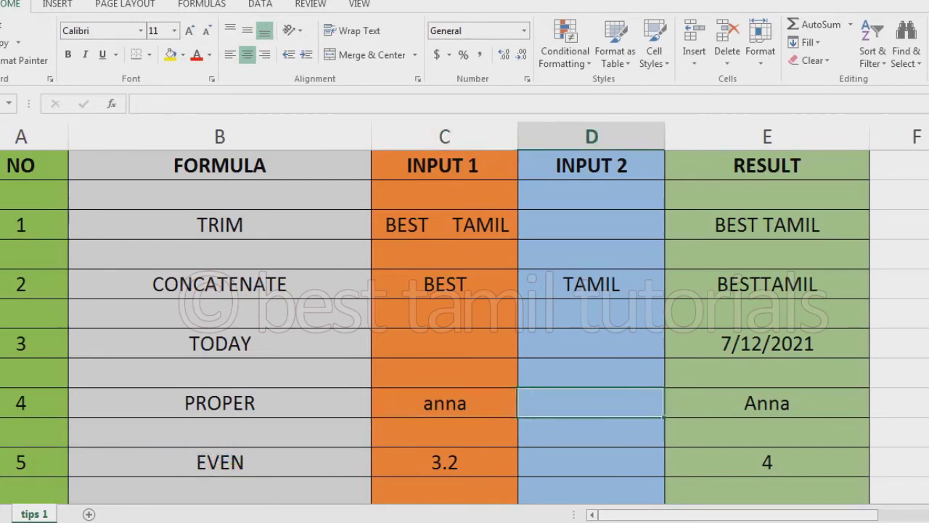
click(767, 403)
key(F2)
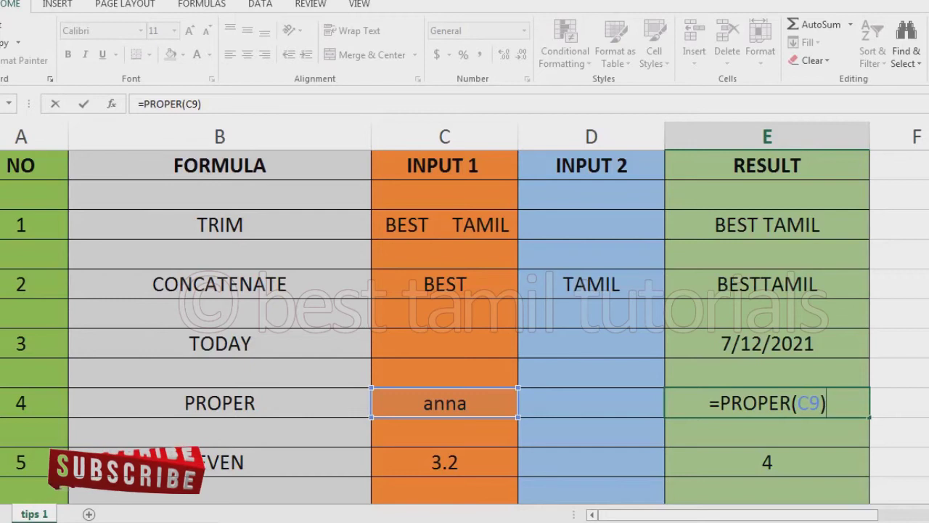
key(Return)
click(766, 462)
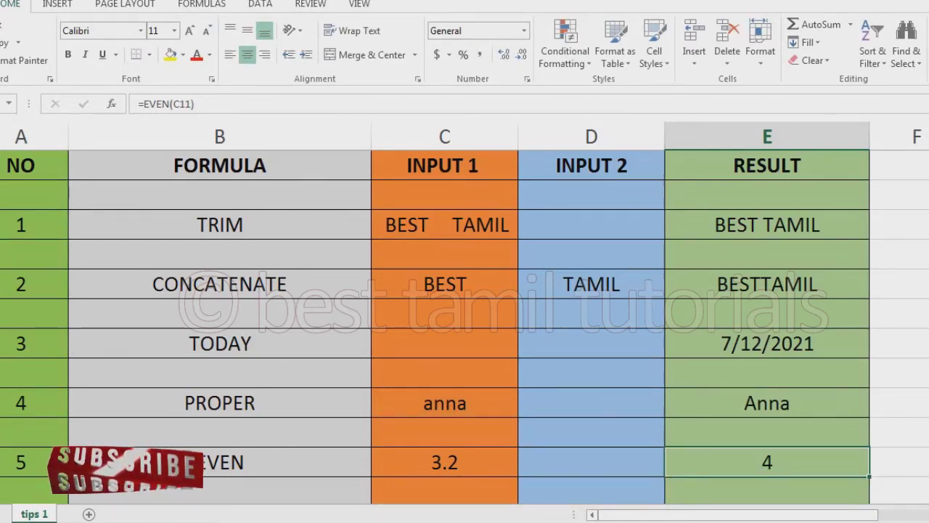
Commit =EVEN(C11) giving 4 in E11 and =ODD(C13) giving 5 in E13.
key(F2)
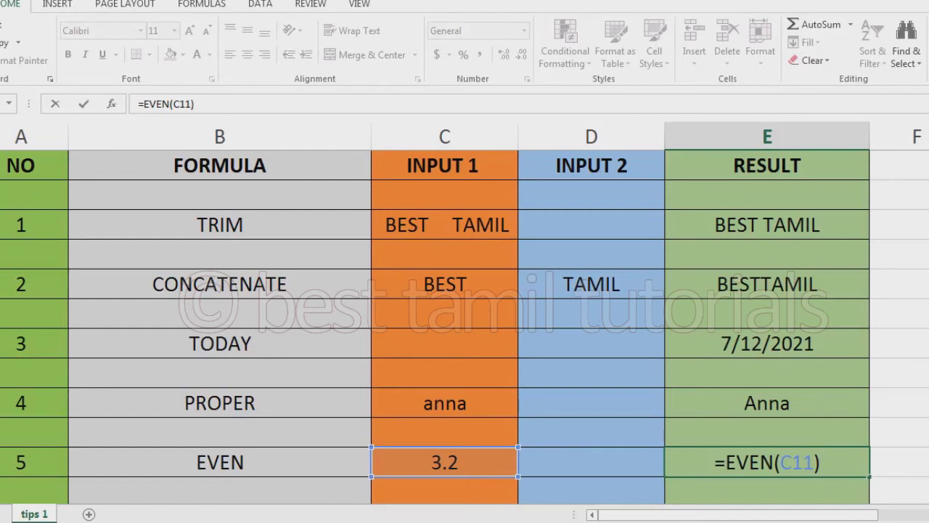
key(Return)
key(Down)
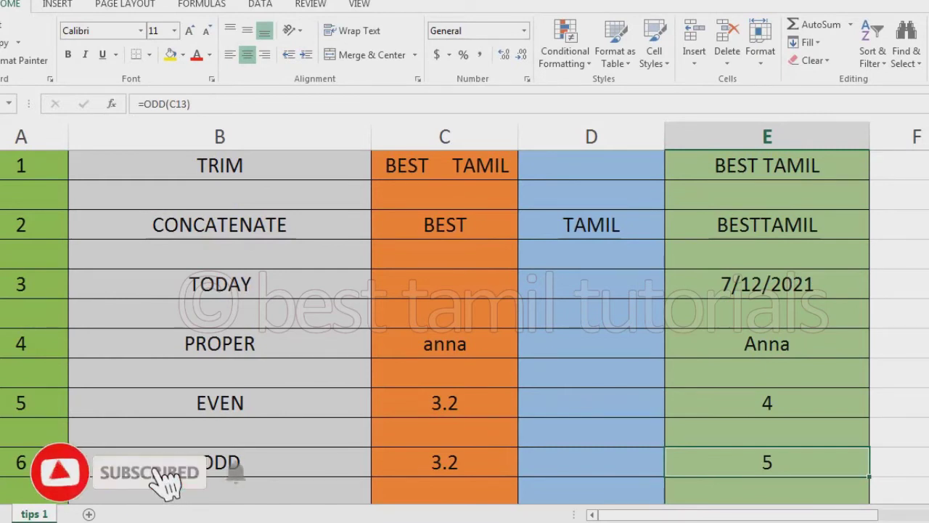
key(F2)
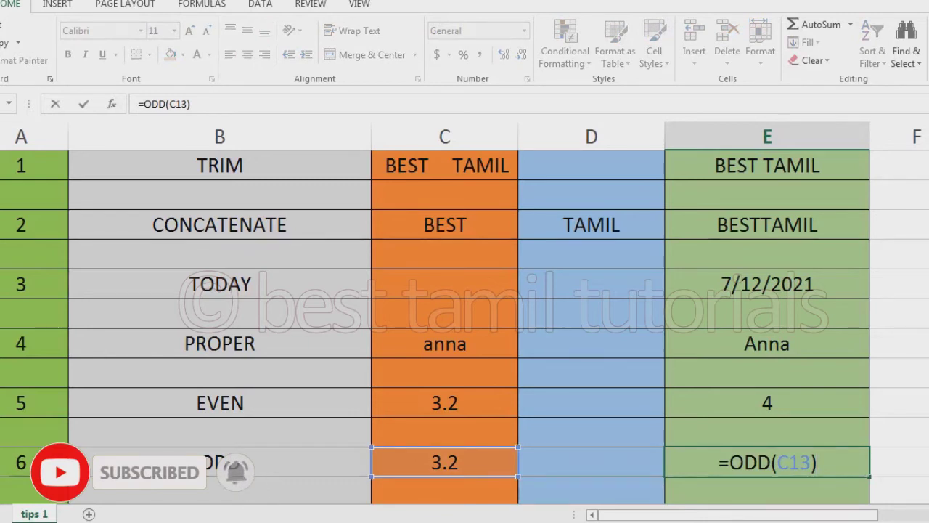
key(Return)
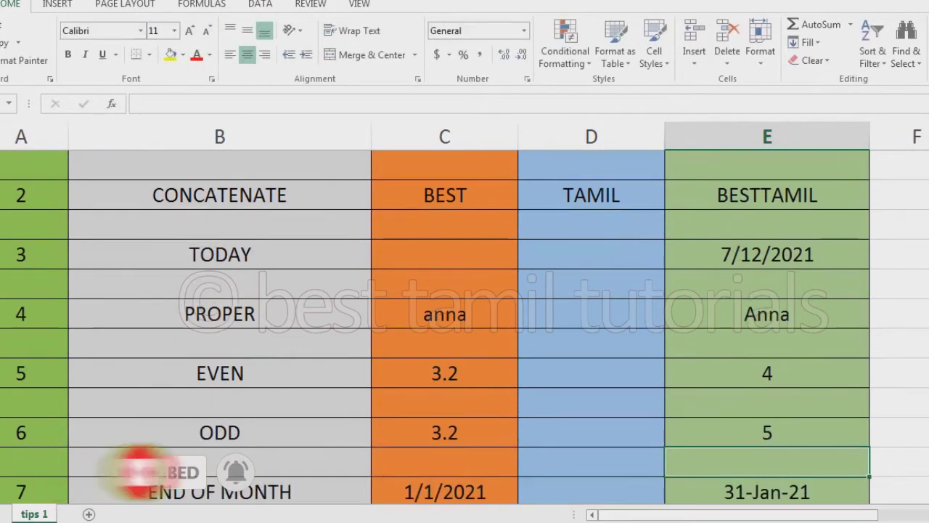
Review the EOMONTH formula for 1/1/2021 and recommit it with a 0-month offset.
key(Down)
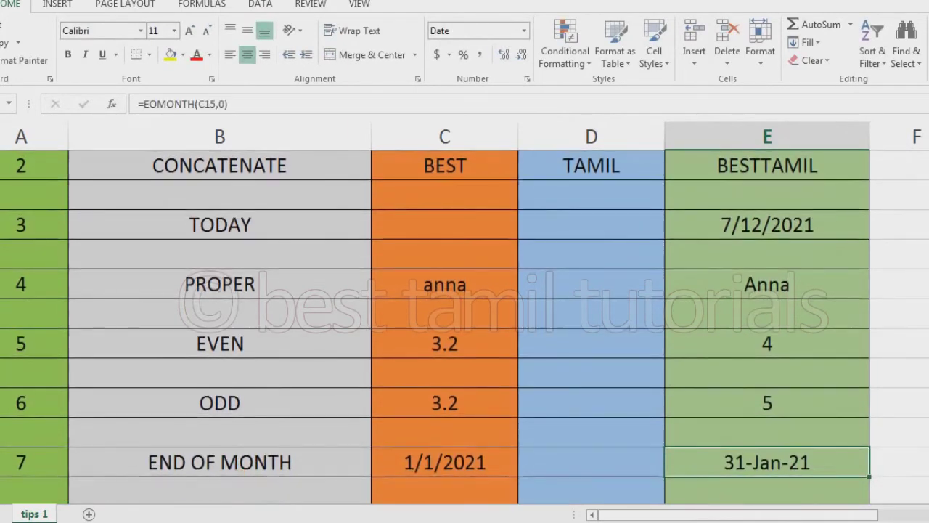
key(Left)
key(Left)
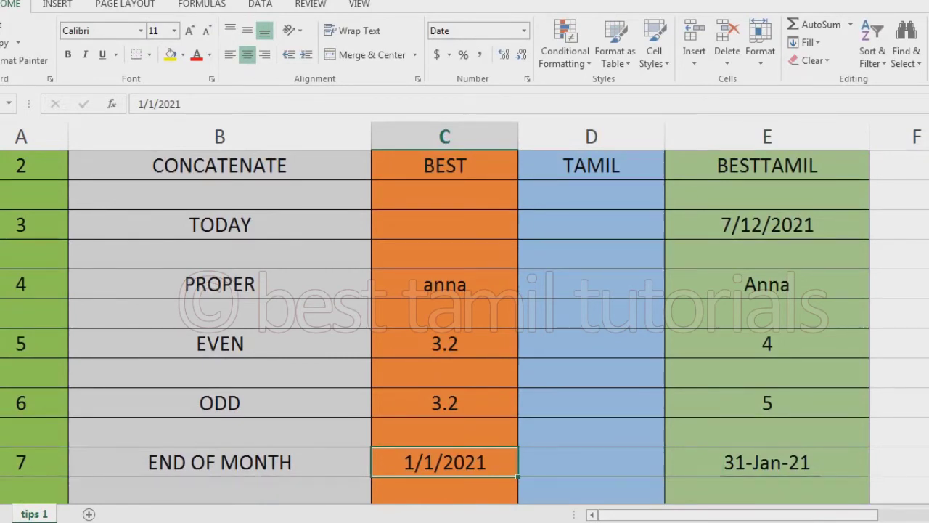
click(591, 462)
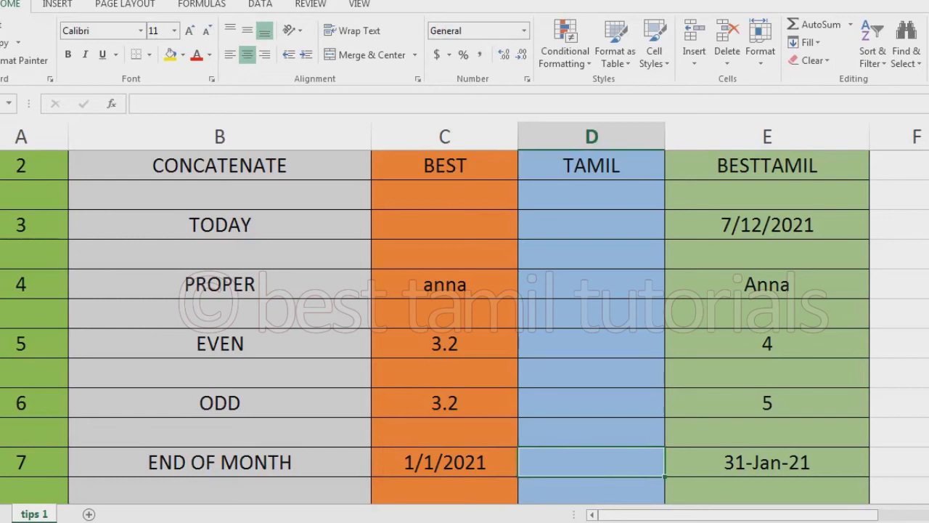
click(767, 463)
key(F2)
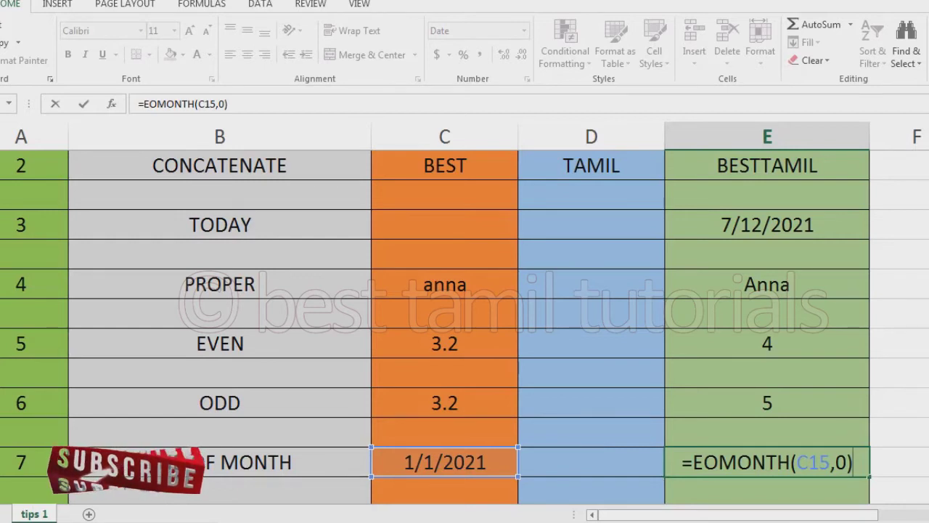
key(Return)
Change the EOMONTH month offset to 1, then to 2.
key(Up)
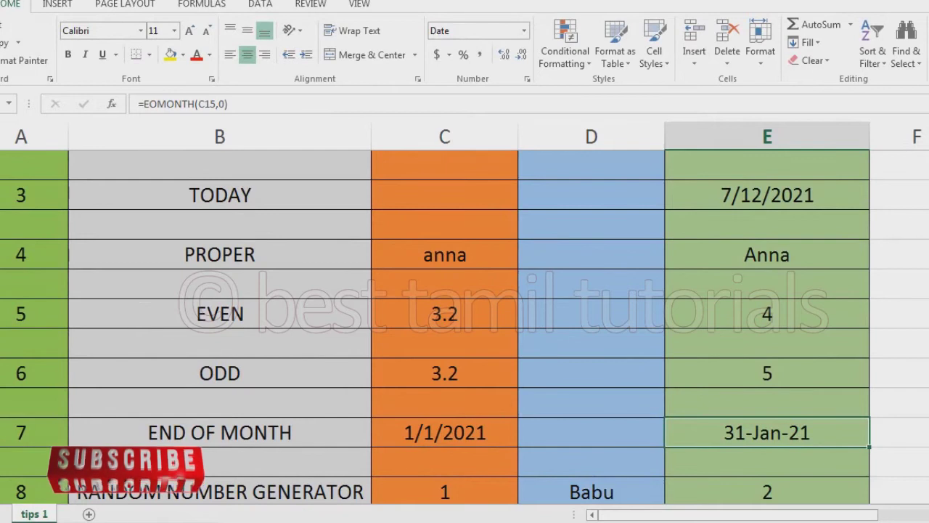
key(F2)
key(Left)
key(BackSpace)
text(1)
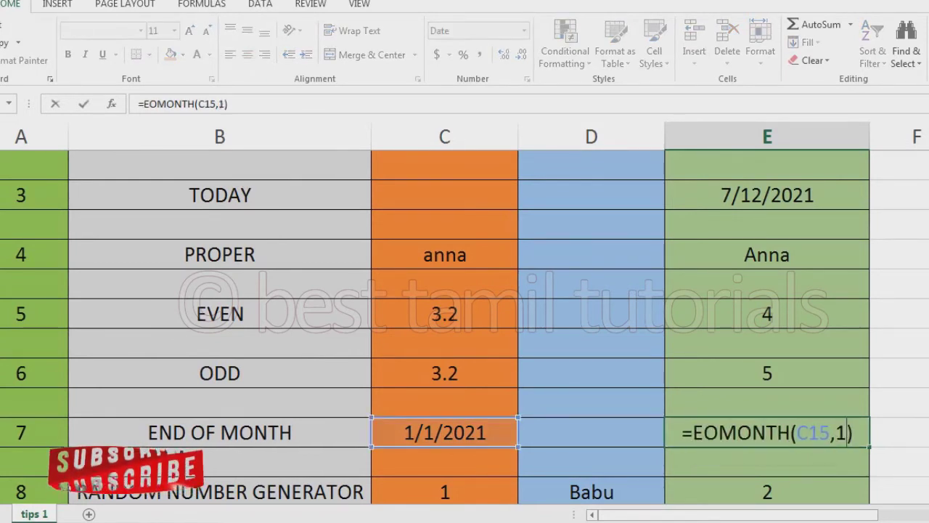
key(Return)
click(767, 432)
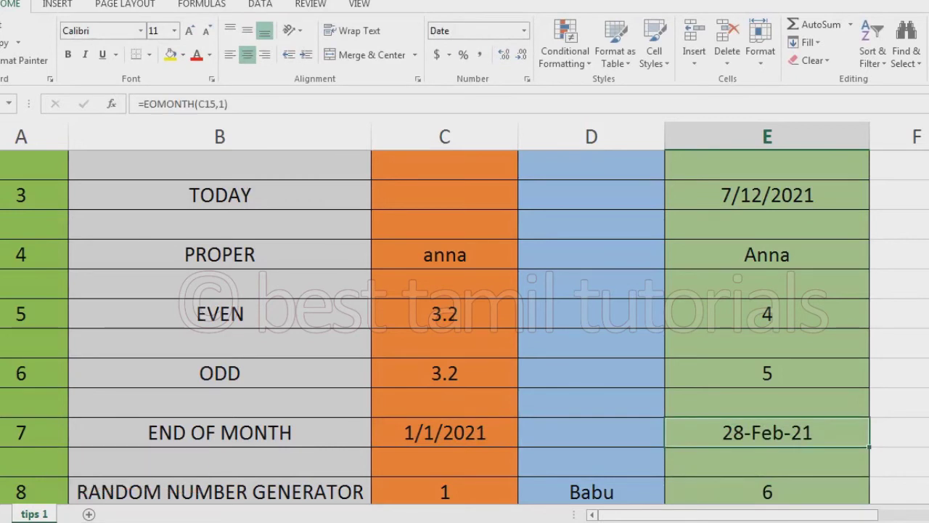
key(F2)
key(Left)
key(BackSpace)
text(2)
key(Return)
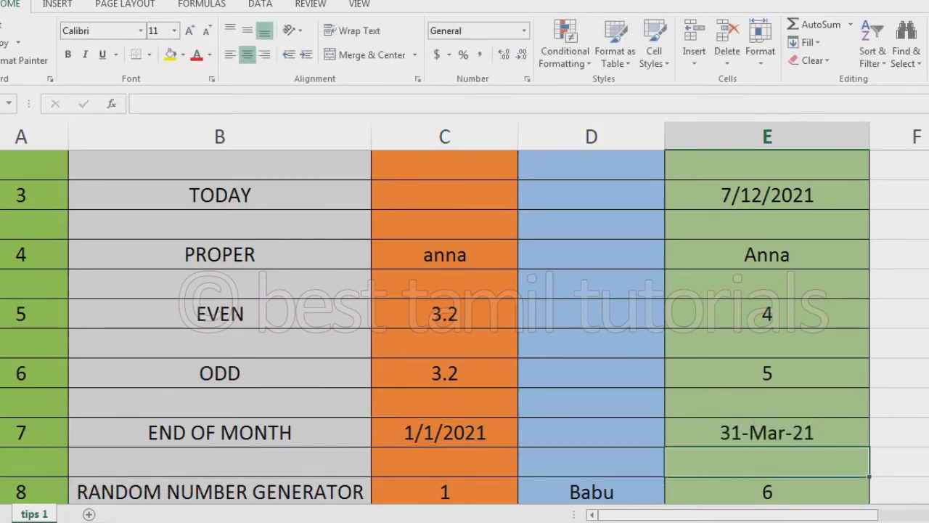
Change the EOMONTH month offset to 3.
click(766, 432)
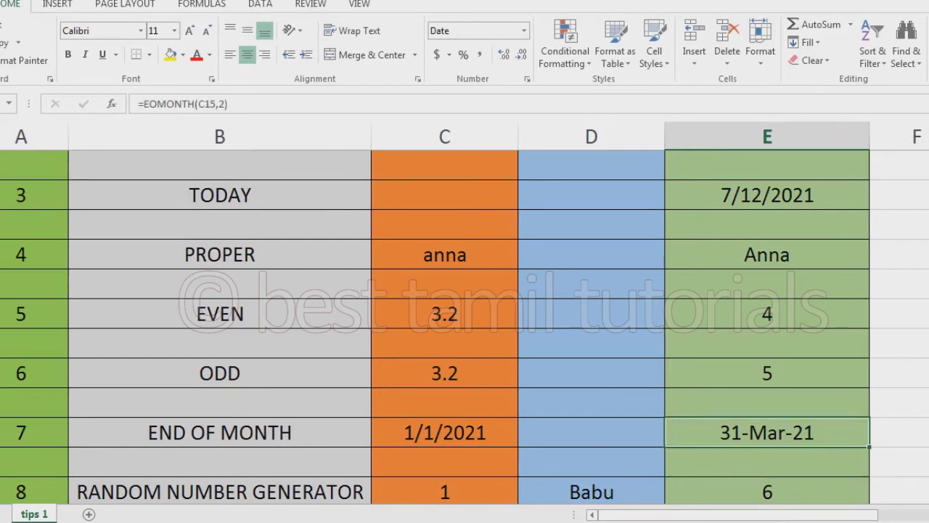
click(767, 462)
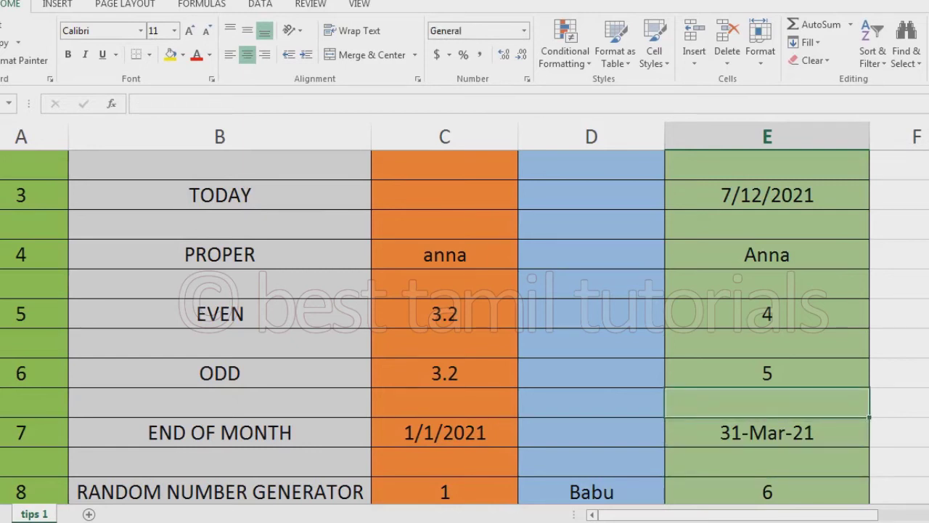
click(767, 432)
key(F2)
key(Left)
key(BackSpace)
text(3)
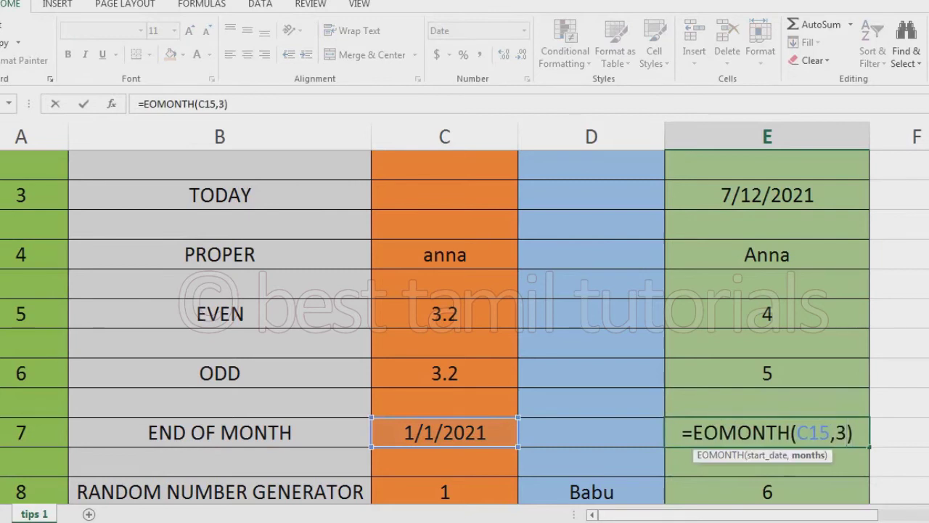
key(Return)
Finalize the EOMONTH offset so the END OF MONTH result shows 28-Feb-21.
key(Up)
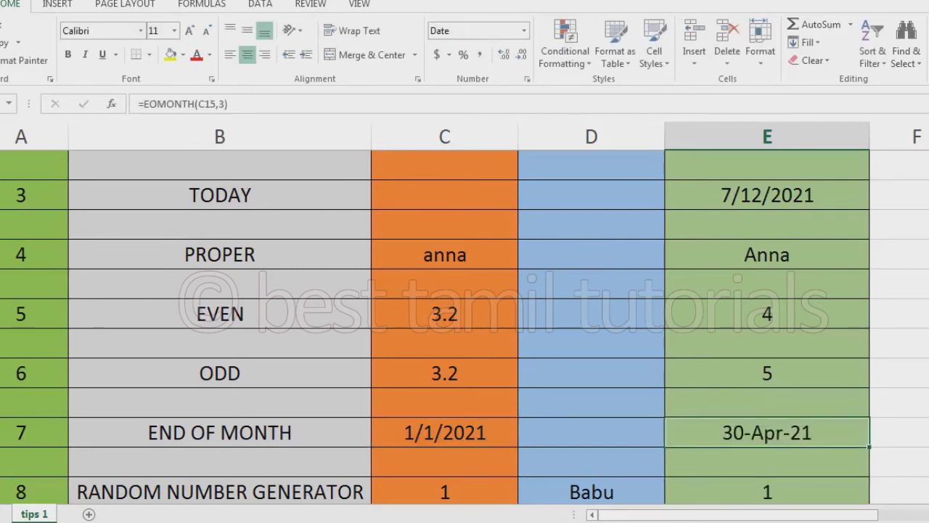
key(F2)
key(BackSpace)
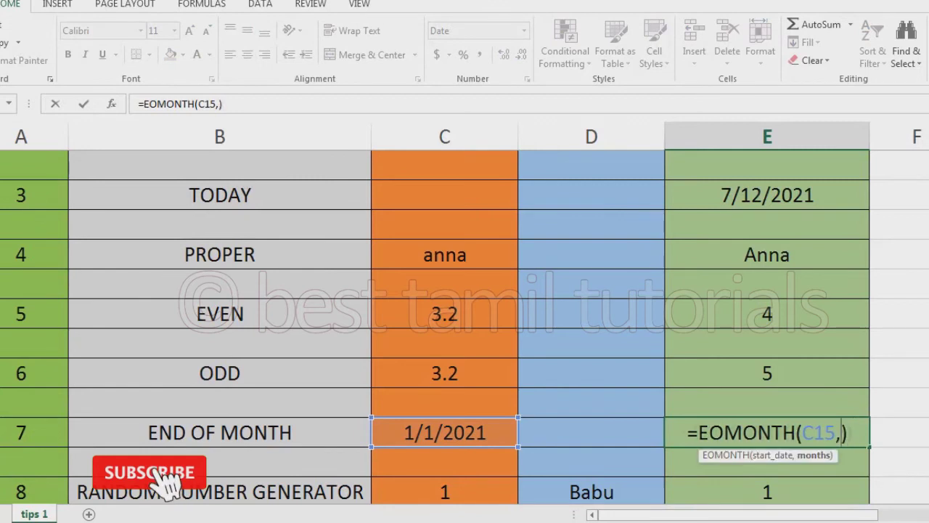
key(Return)
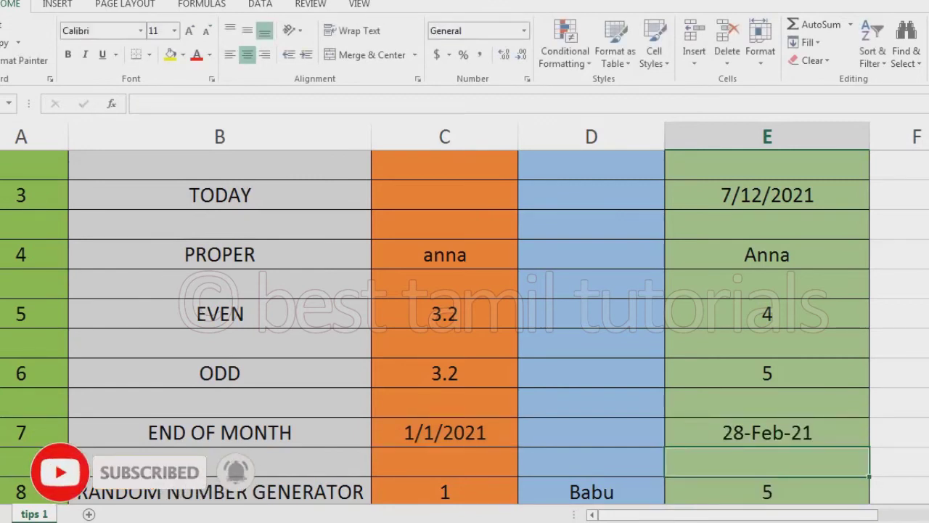
click(767, 432)
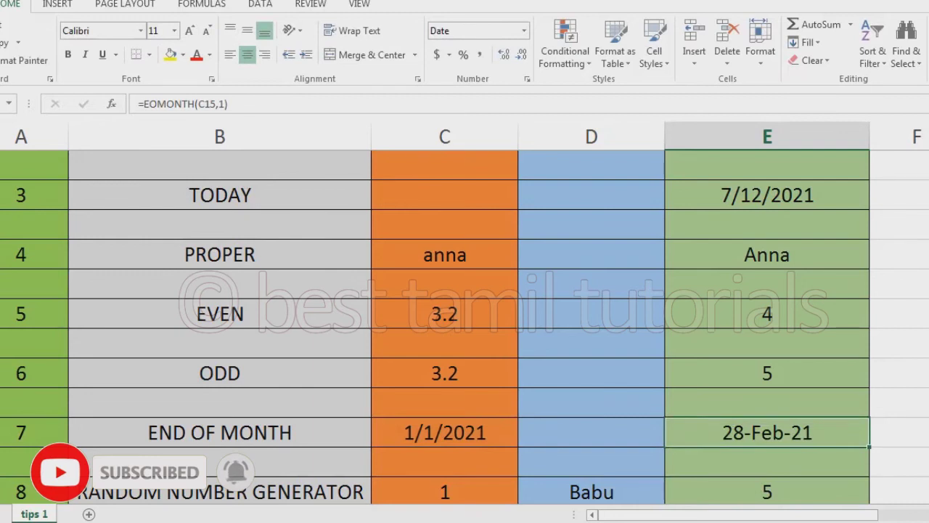
Recommit =RANDBETWEEN(C17,C22) in the RANDOM NUMBER GENERATOR row.
scroll(464, 327, down, 2)
click(767, 462)
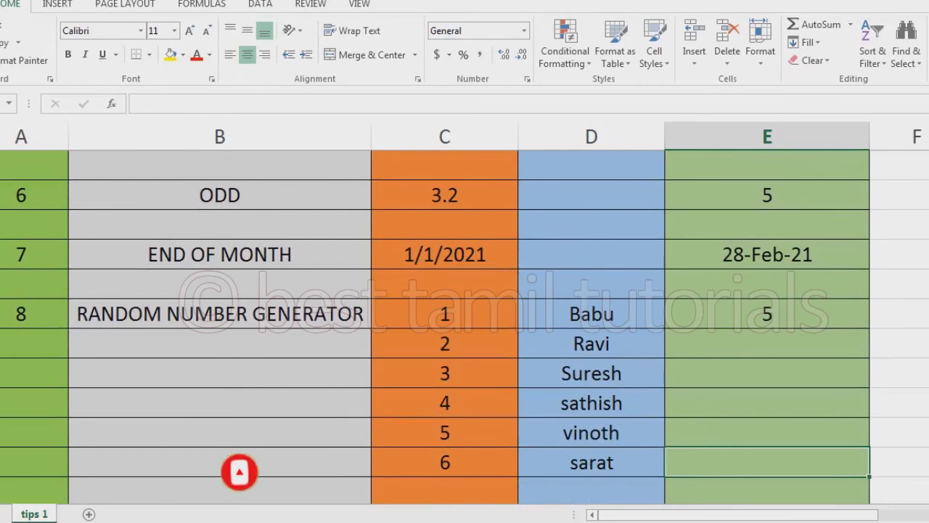
scroll(464, 326, down, 1)
click(767, 373)
key(Up)
key(Up)
key(Up)
key(Up)
key(Down)
key(F2)
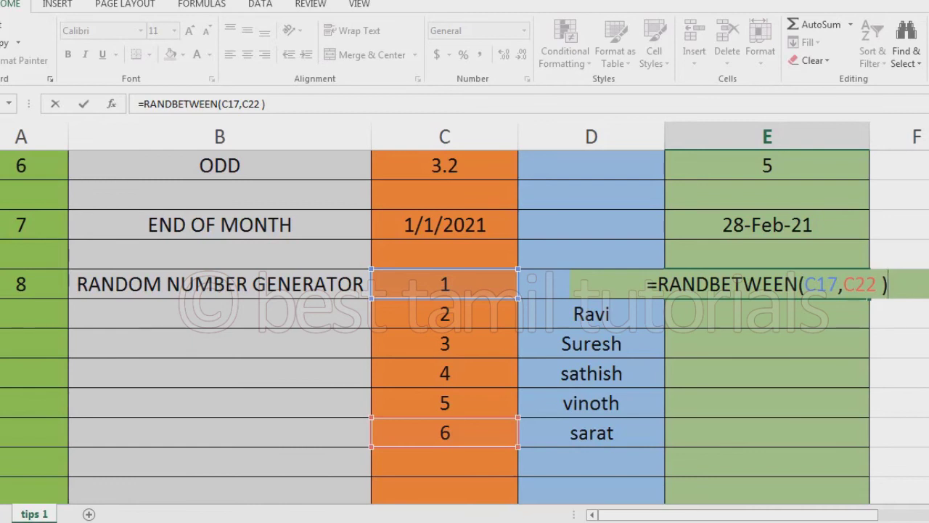
key(Return)
Change list value 2 to 1 and back to force the random number to recalculate.
click(592, 314)
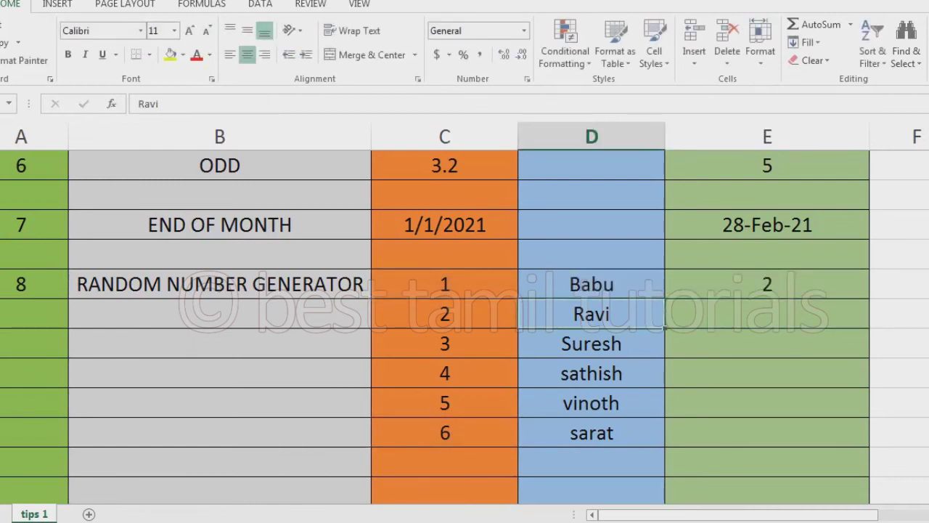
click(445, 314)
text(1)
key(Return)
click(445, 314)
text(2)
key(Return)
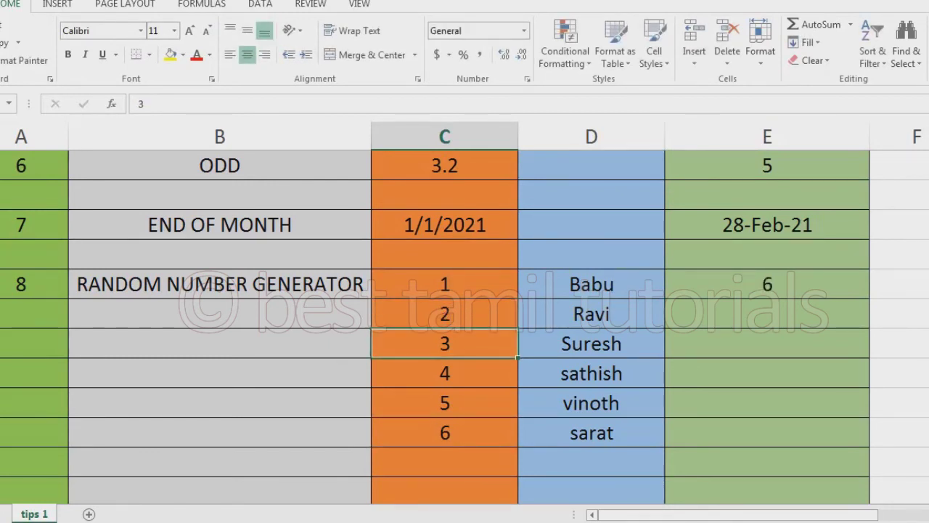
Change list value 5 to 6 and back, recalculating the random number again.
click(445, 374)
click(445, 402)
text(6)
key(Return)
click(445, 402)
text(5)
key(Return)
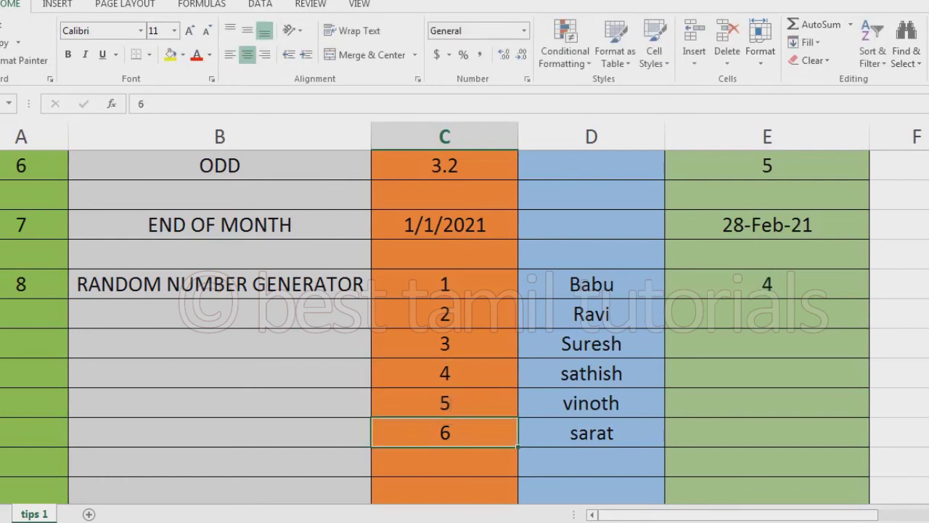